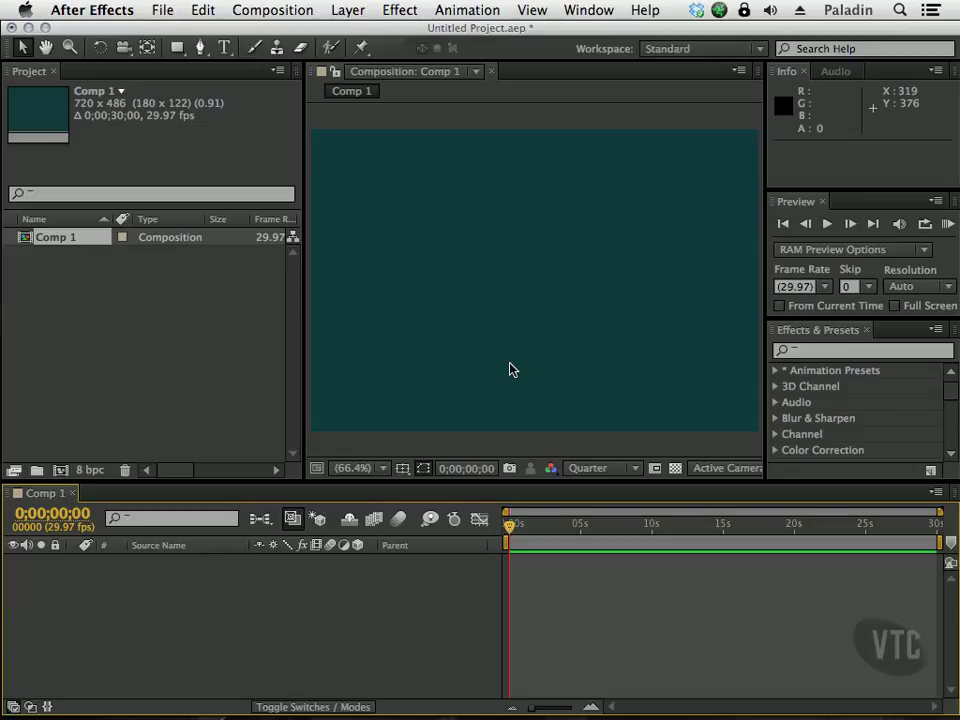
# Add a 720 x 486 px medium blue solid, shrink it to about one fifth of the frame, and place it near the upper-left corner.
pyautogui.click(348, 10)
pyautogui.moveTo(430, 33)
pyautogui.click(652, 58)
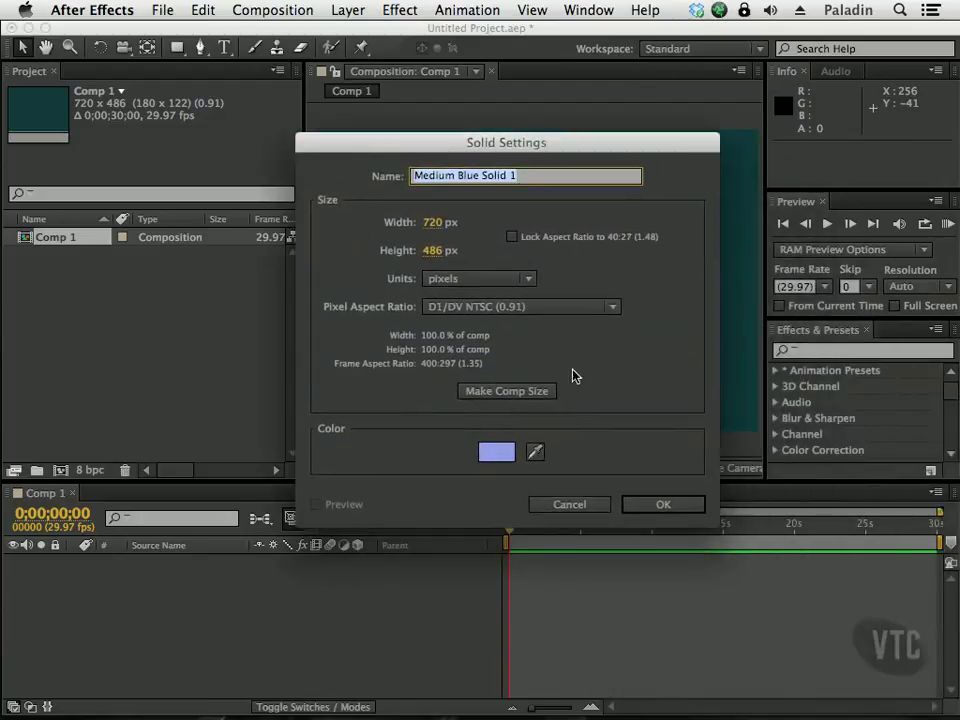
pyautogui.click(660, 507)
pyautogui.moveTo(759, 429); pyautogui.dragTo(427, 211)
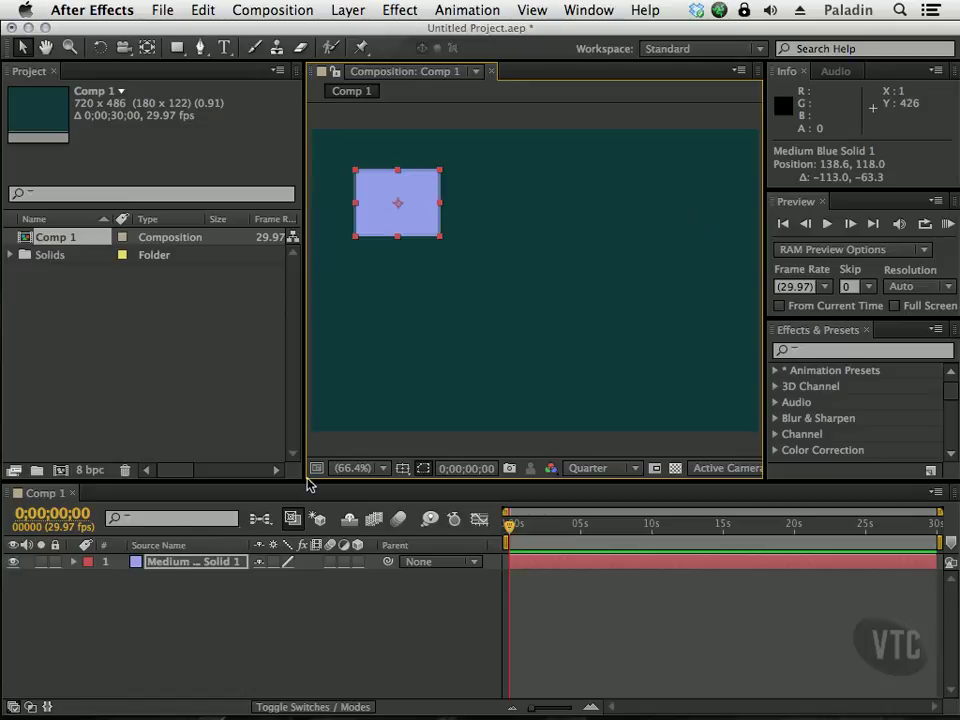
# Enlarge the timeline area, reveal the solid's Position property, and move the solid to about 131.6, 236.0.
pyautogui.moveTo(302, 482); pyautogui.dragTo(302, 372)
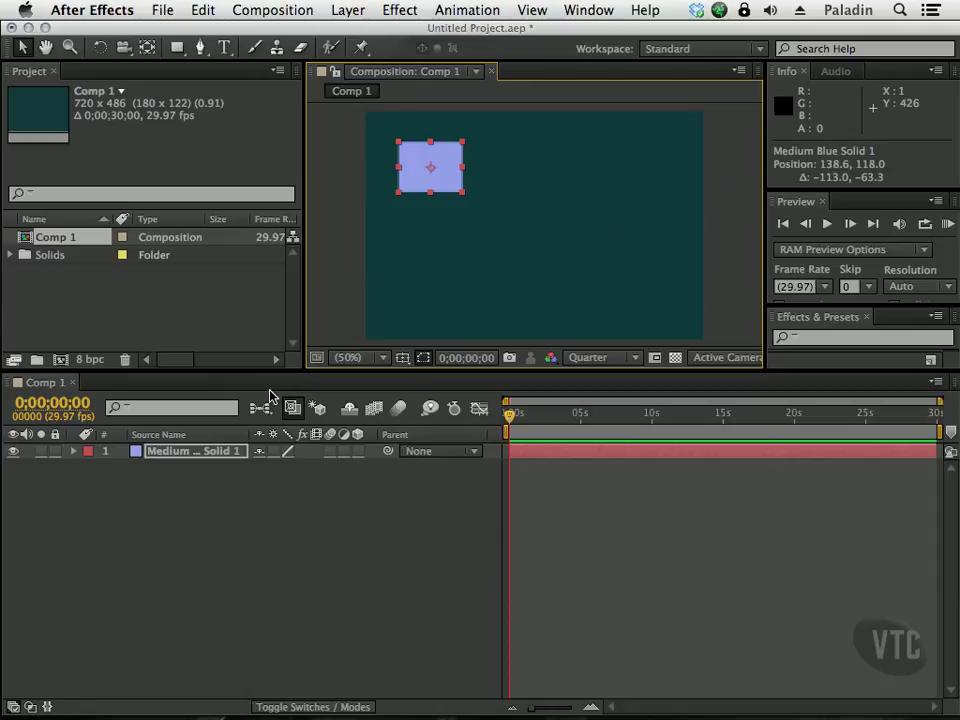
pyautogui.press('p')
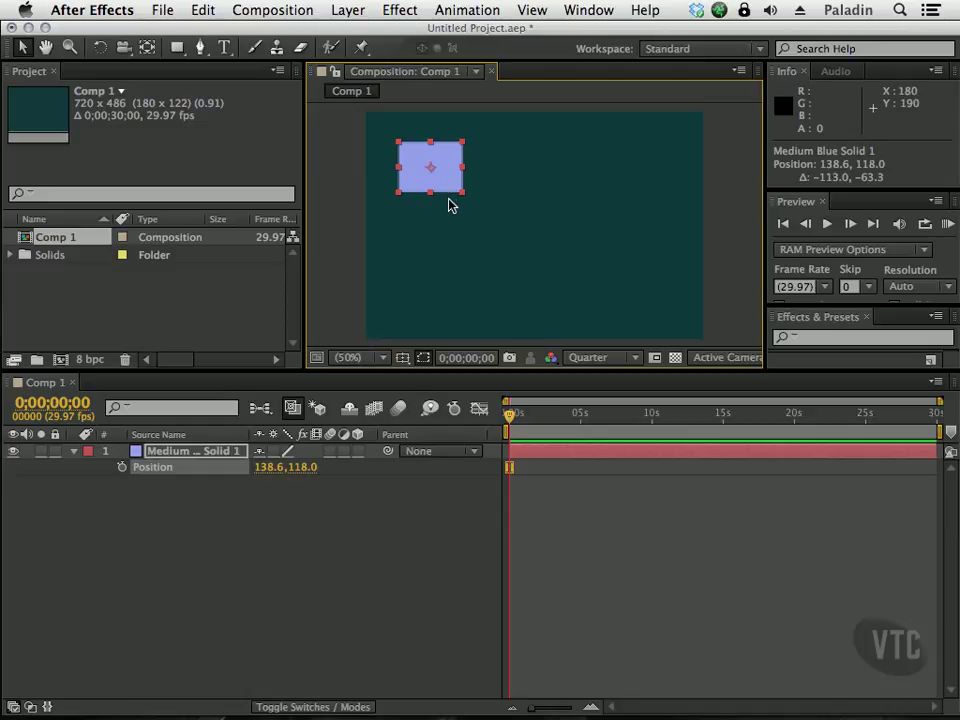
pyautogui.moveTo(444, 187); pyautogui.dragTo(422, 231)
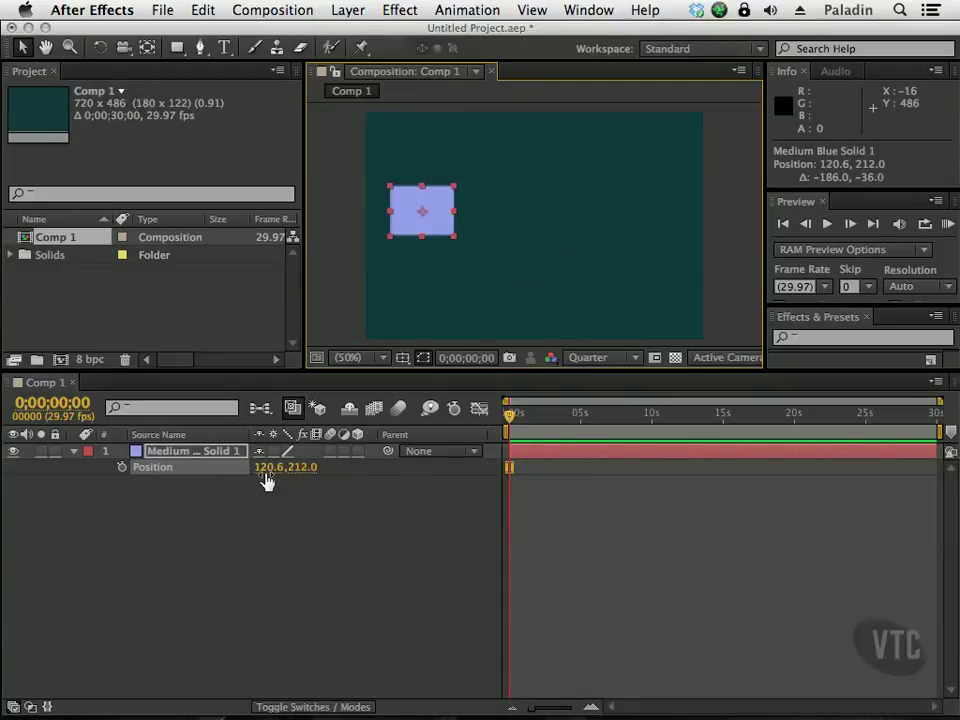
pyautogui.moveTo(265, 476); pyautogui.dragTo(306, 475)
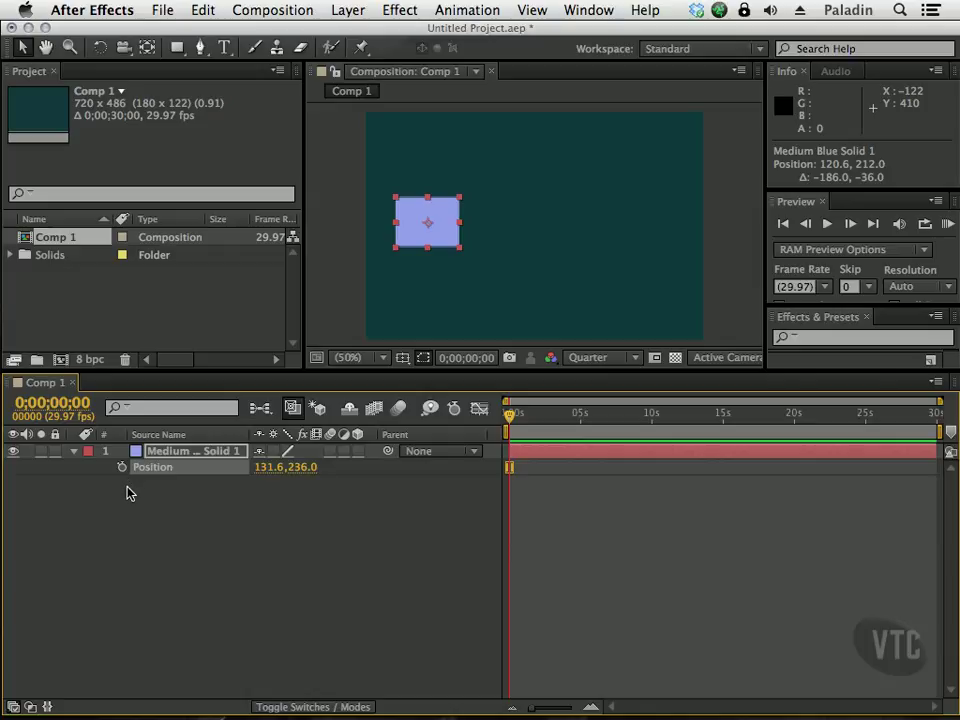
# Keyframe the solid's Position at 0;00;00;00, and at 0;00;15;00 move it across to about 655.6, 234.0.
pyautogui.moveTo(509, 414)
pyautogui.mouseDown()
pyautogui.moveTo(529, 416)
pyautogui.moveTo(505, 416)
pyautogui.mouseUp()
pyautogui.click(122, 467)
pyautogui.moveTo(510, 414); pyautogui.dragTo(557, 418)
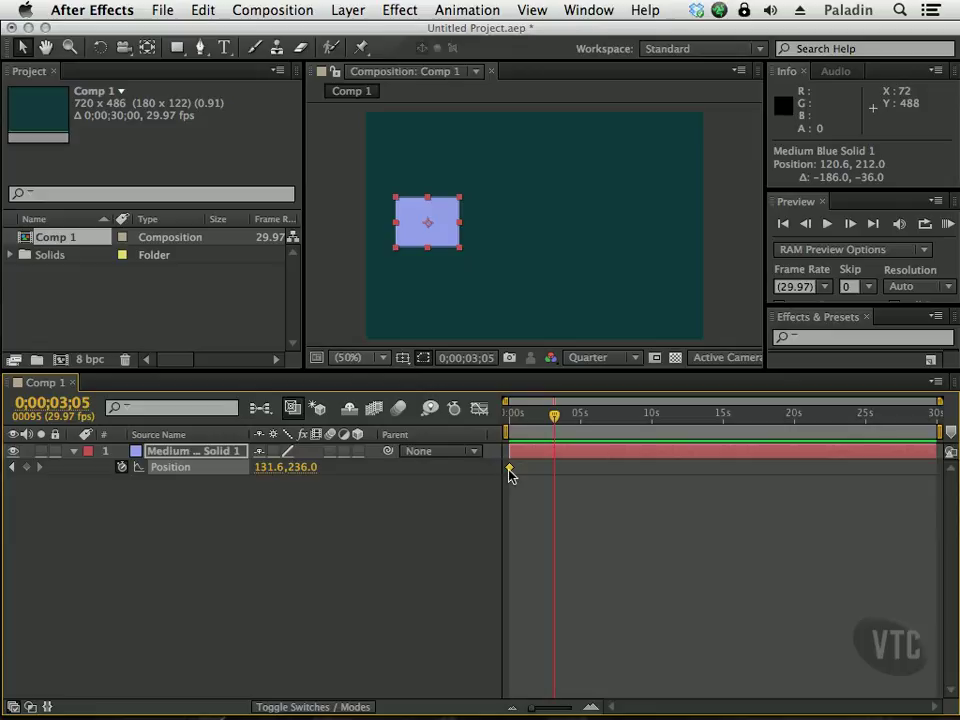
pyautogui.moveTo(508, 472)
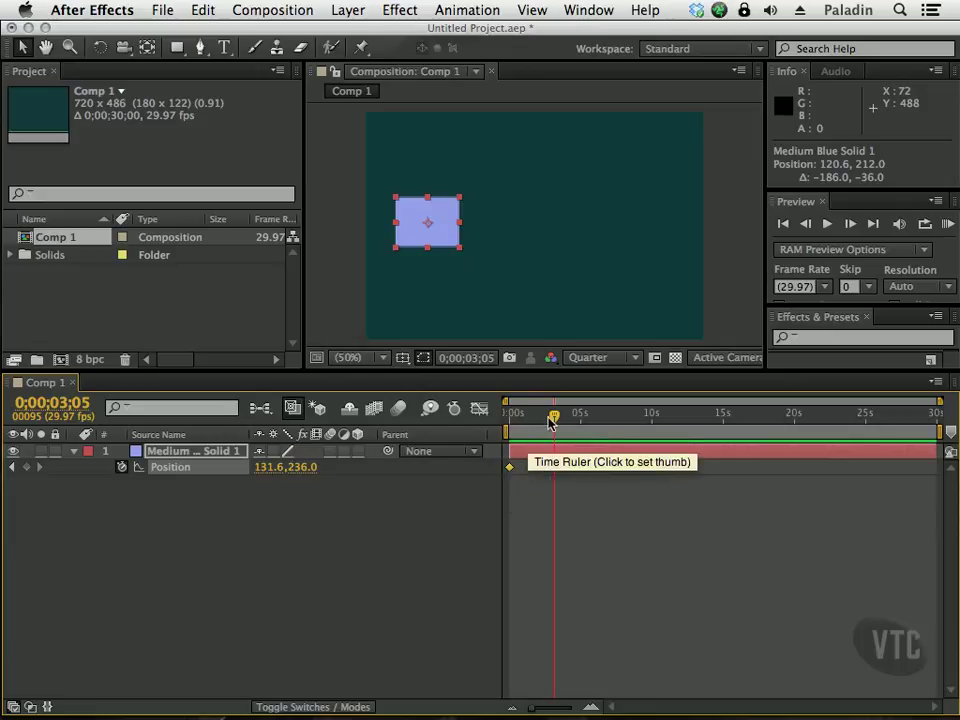
pyautogui.moveTo(553, 416); pyautogui.dragTo(723, 420)
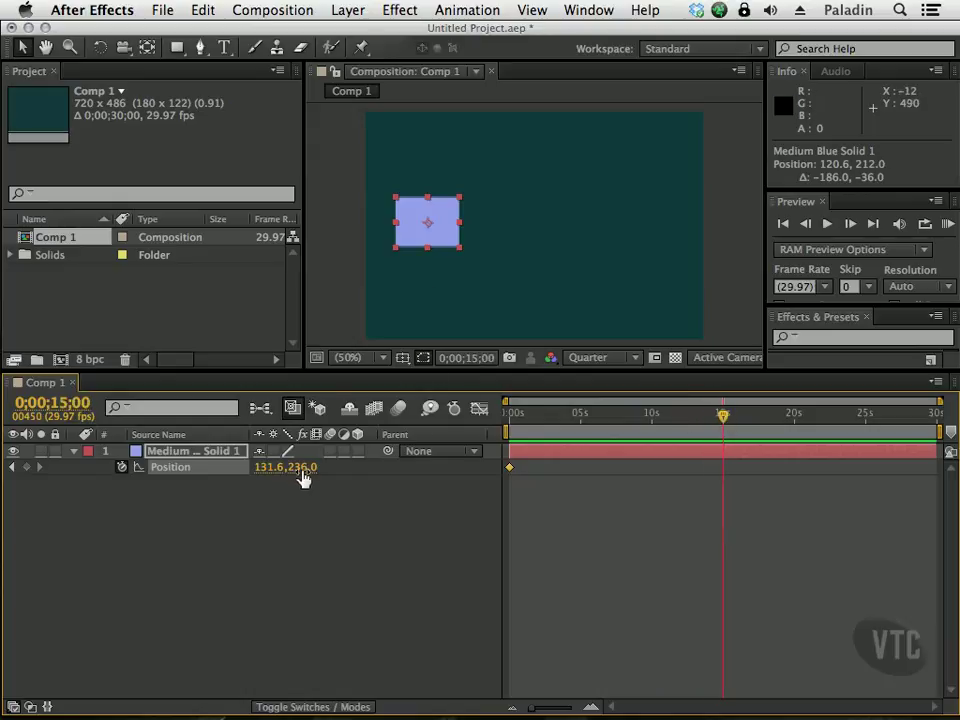
pyautogui.moveTo(441, 238); pyautogui.dragTo(687, 237)
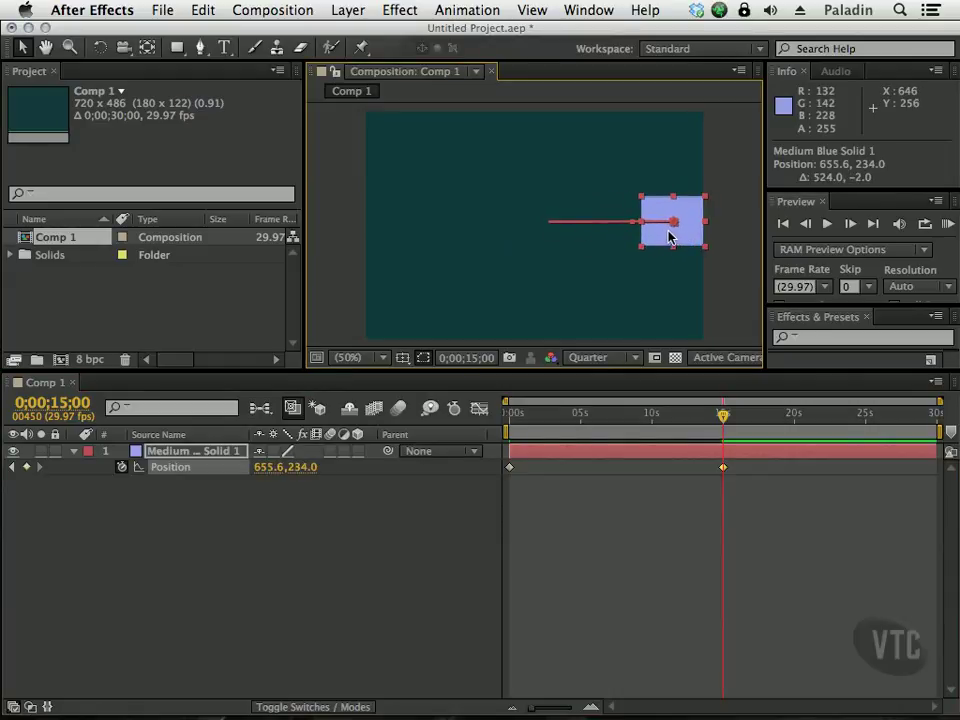
# Scrub through the solid's movement, and play the animation from the first frame.
pyautogui.moveTo(722, 417); pyautogui.dragTo(688, 418)
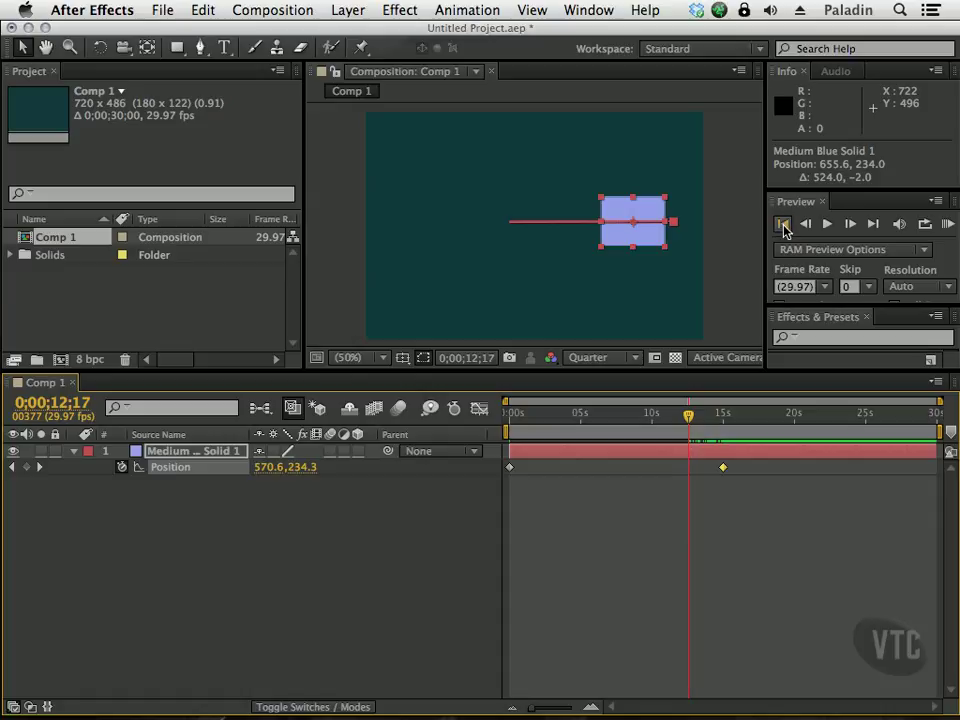
pyautogui.click(783, 224)
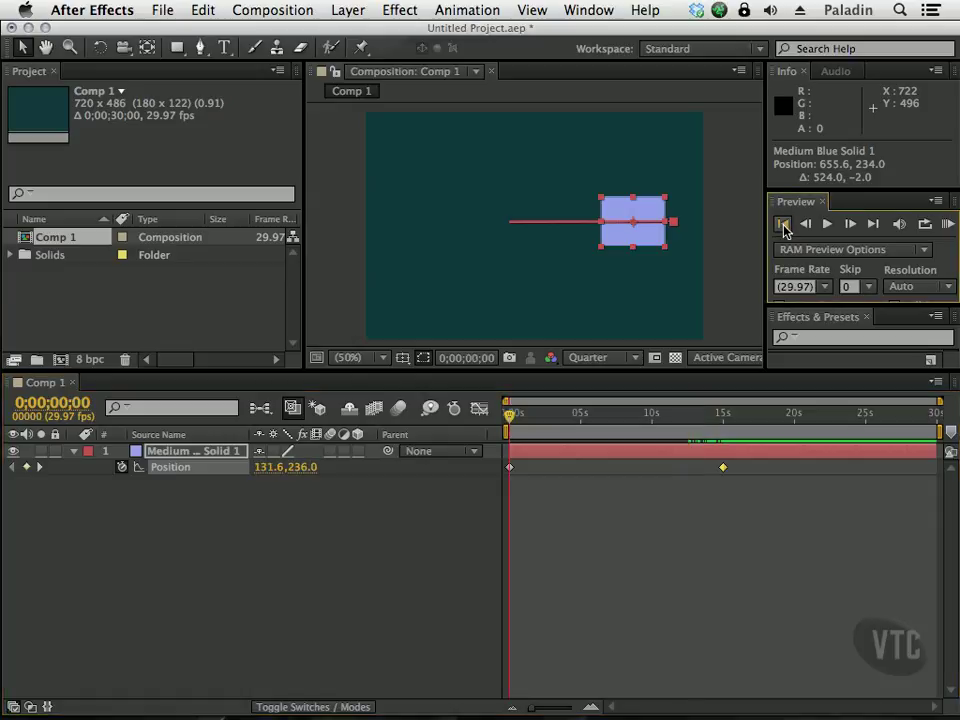
pyautogui.click(827, 225)
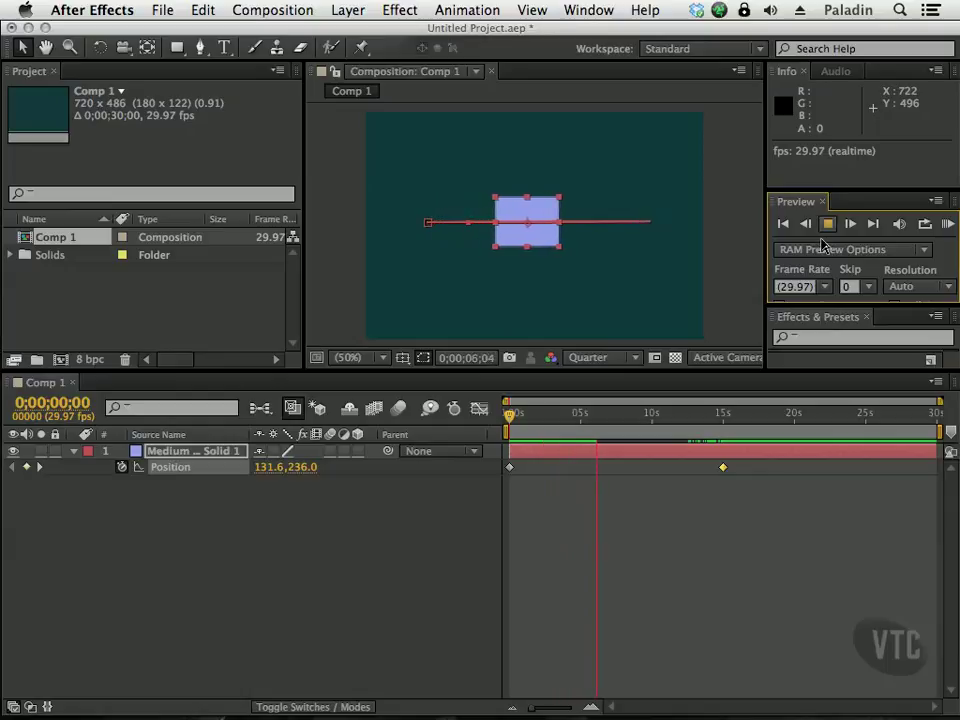
pyautogui.click(826, 224)
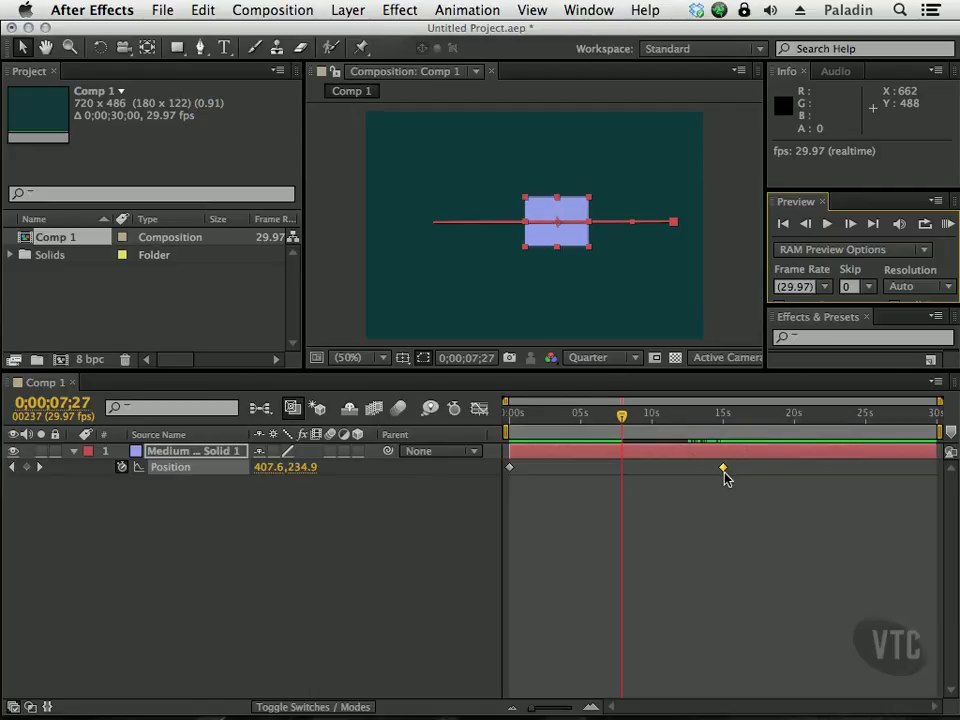
# Move the second Position keyframe to 0;00;05;00 and play the faster animation from the start.
pyautogui.moveTo(724, 474); pyautogui.dragTo(580, 475)
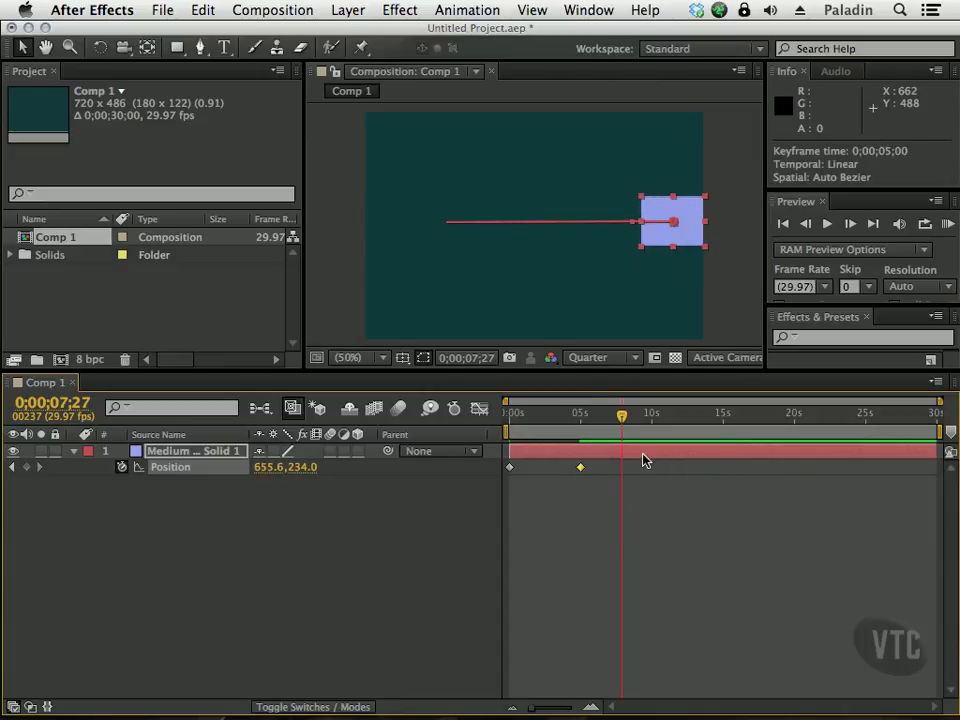
pyautogui.click(784, 225)
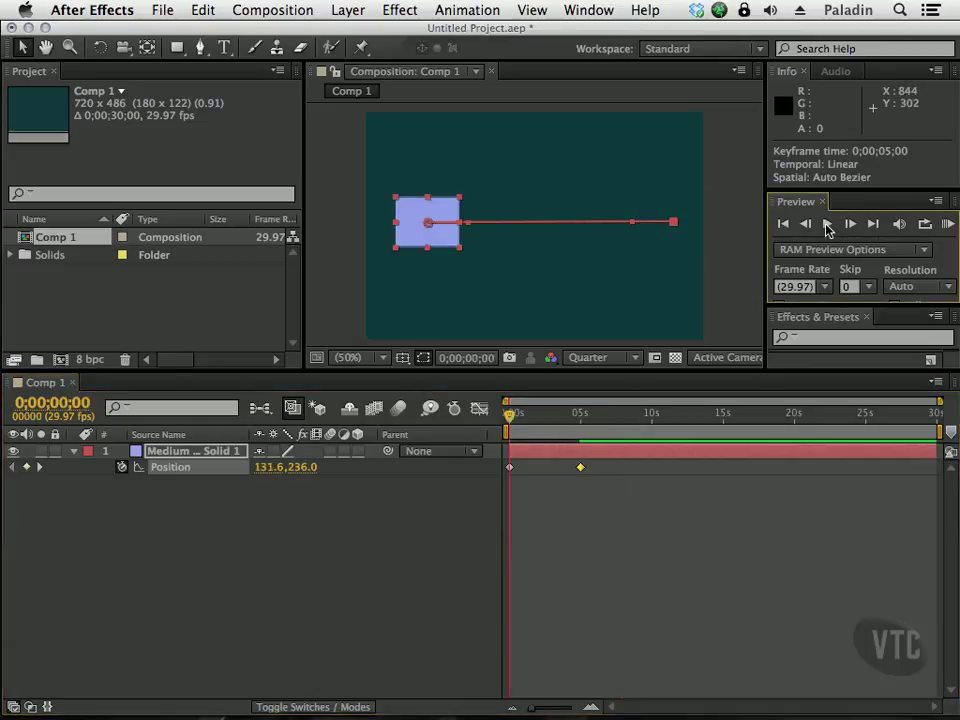
pyautogui.click(827, 226)
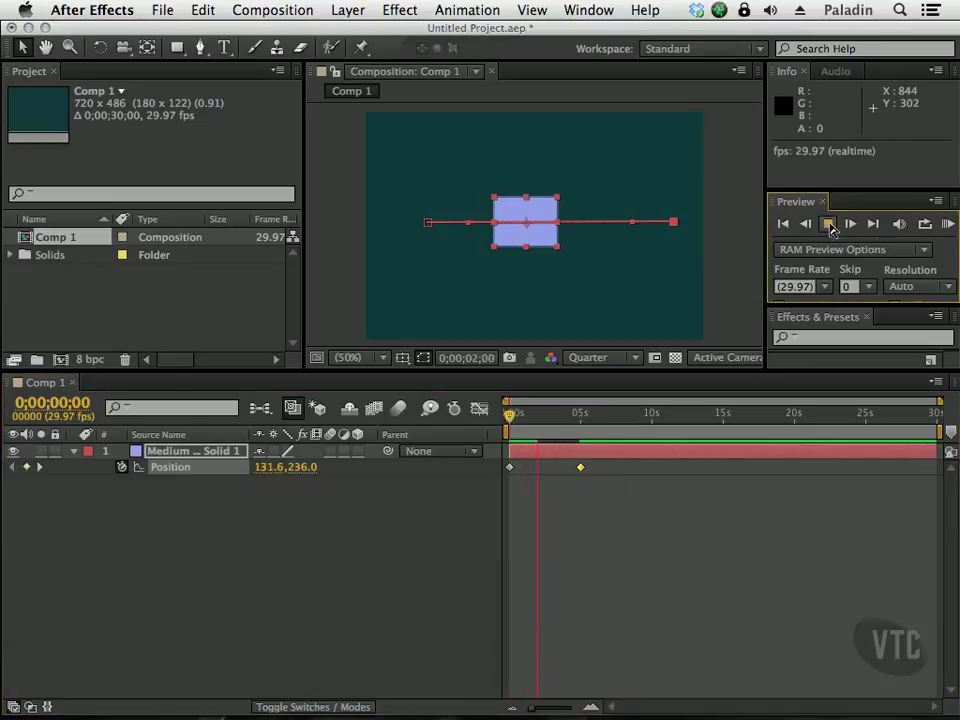
pyautogui.click(827, 225)
# Move the second Position keyframe to about 2 seconds and replay the animation from the start.
pyautogui.moveTo(582, 472); pyautogui.dragTo(542, 467)
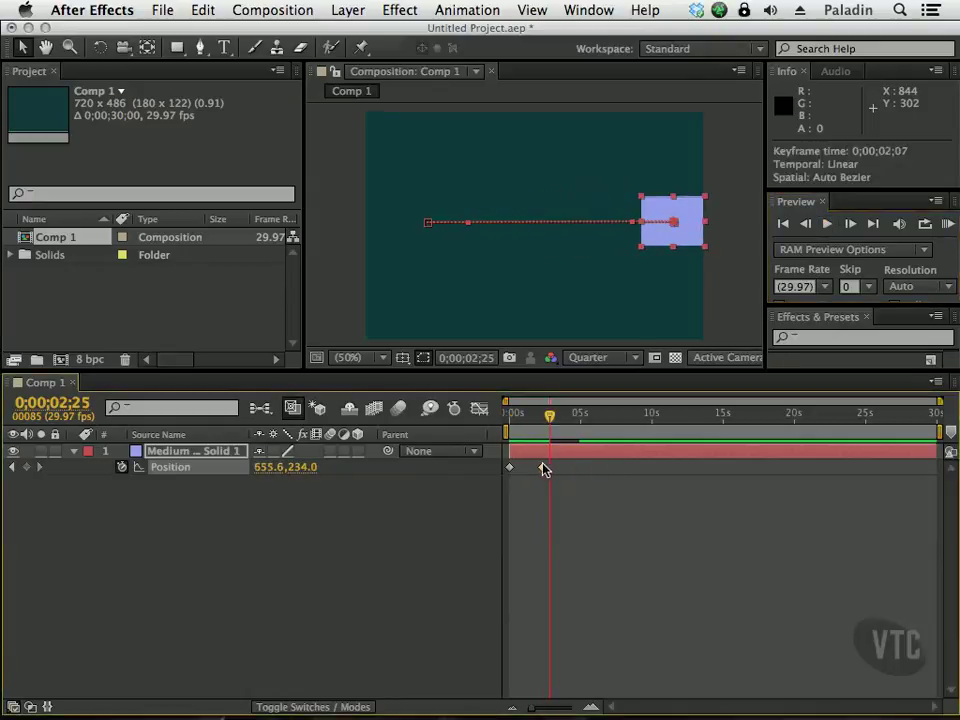
pyautogui.click(784, 225)
pyautogui.click(827, 225)
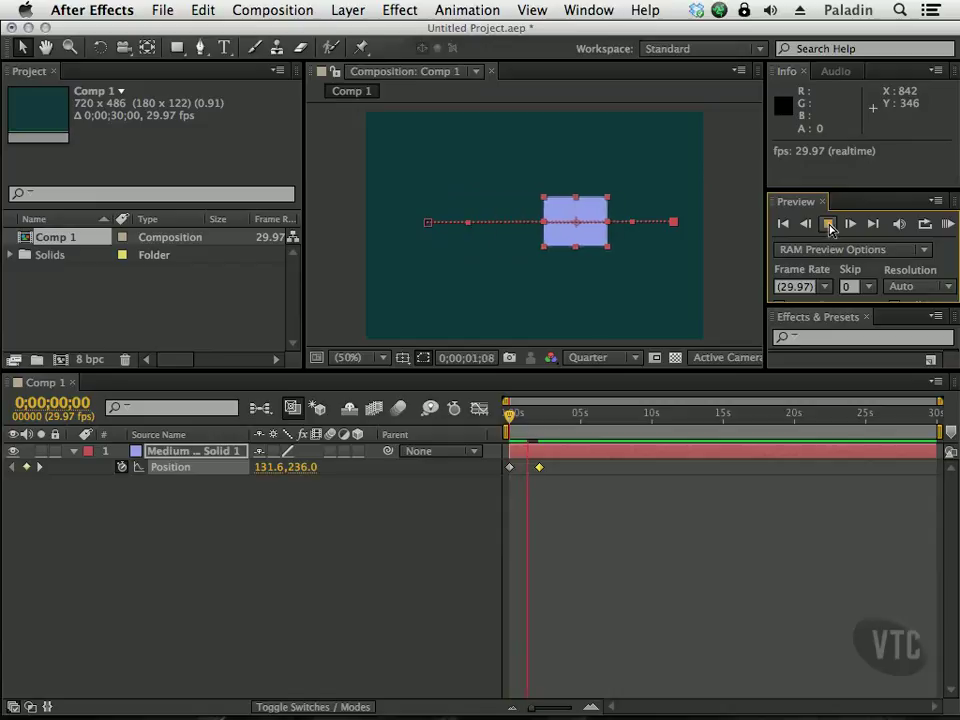
pyautogui.click(827, 225)
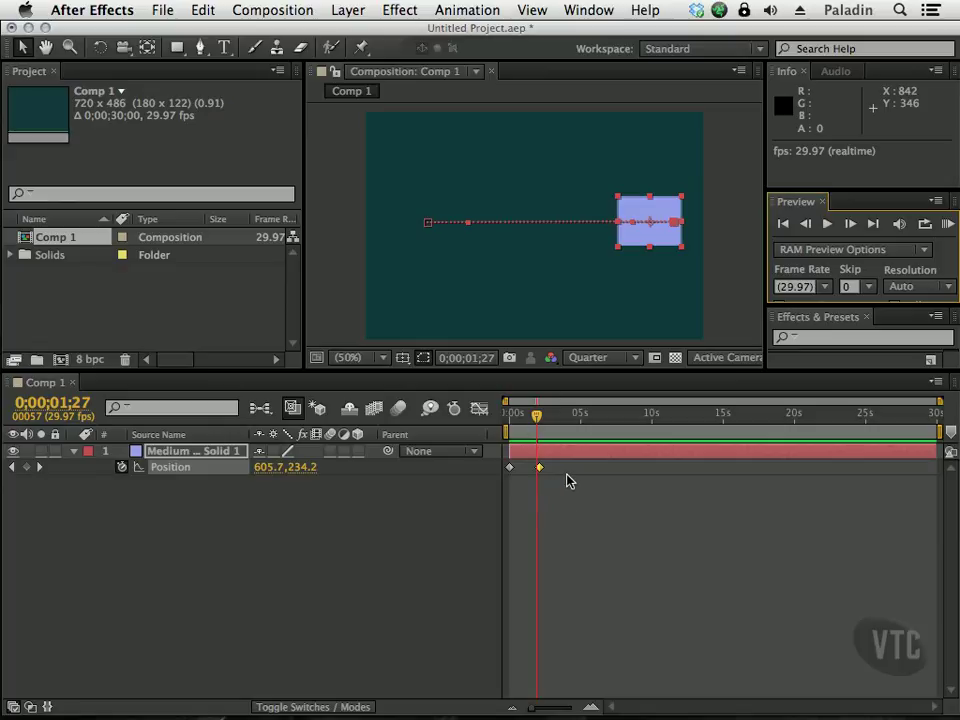
# Move the second Position keyframe to 0;00;05;06, and toggle Hold Keyframe on and back off for it.
pyautogui.moveTo(540, 468); pyautogui.dragTo(585, 470)
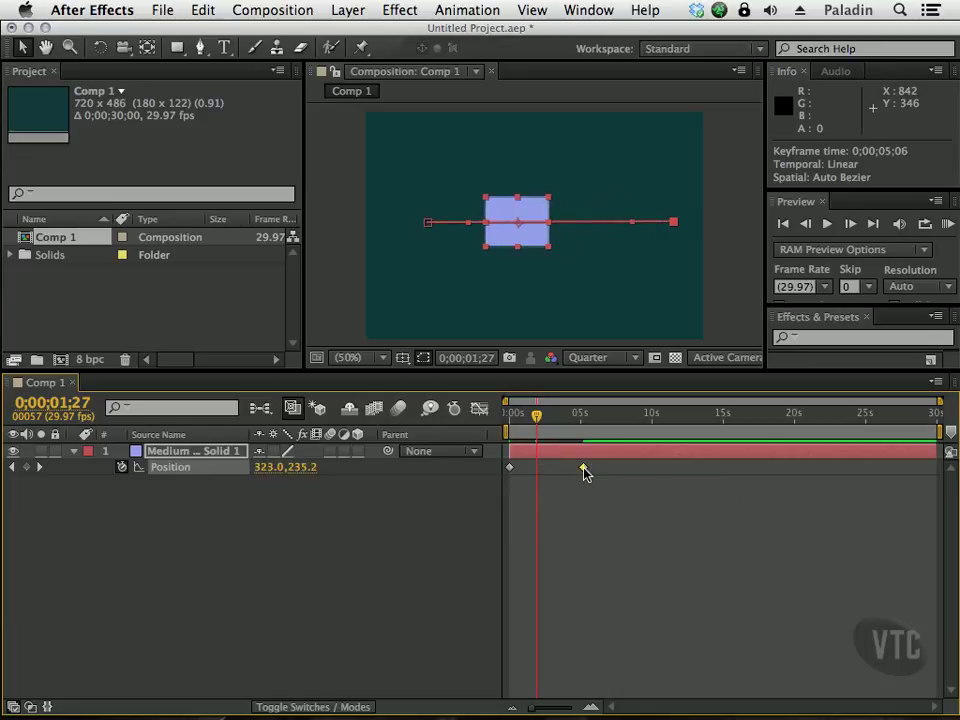
pyautogui.rightClick(584, 467)
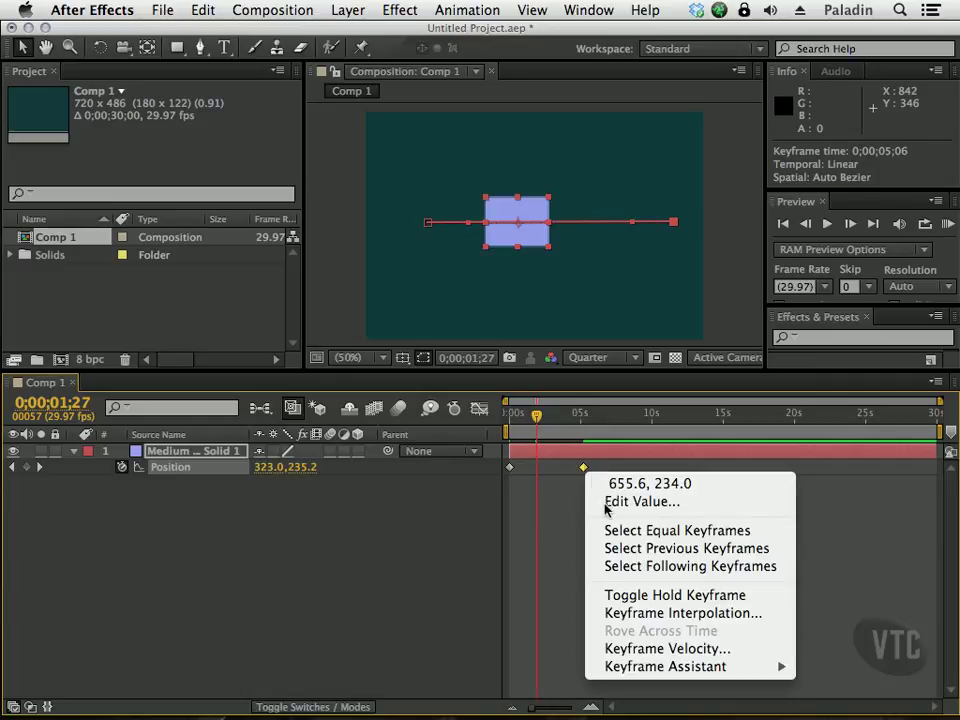
pyautogui.click(604, 597)
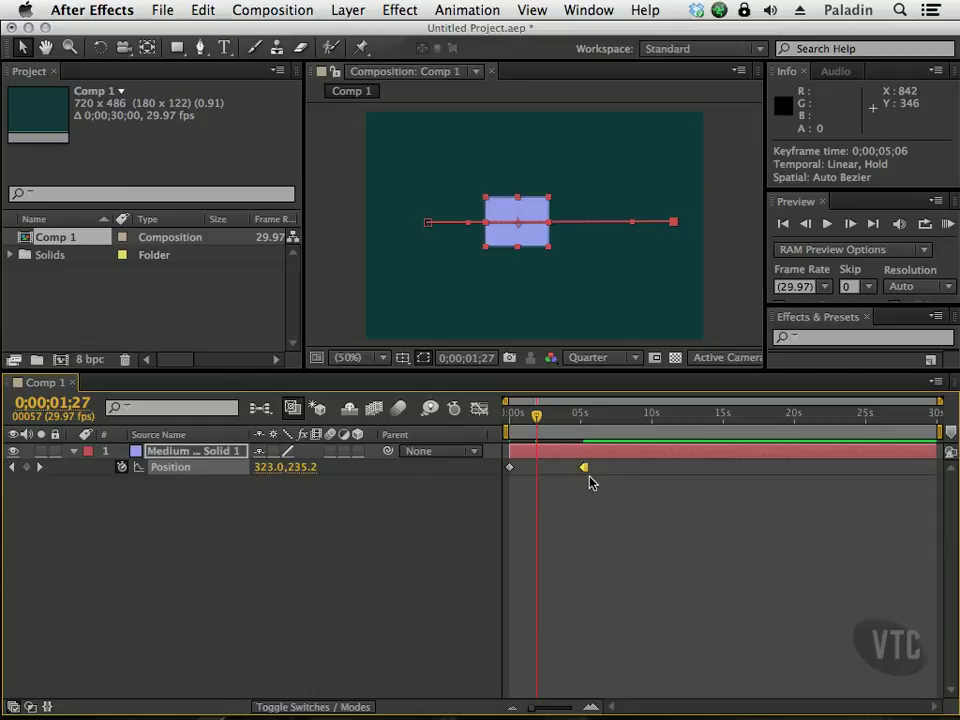
pyautogui.rightClick(584, 469)
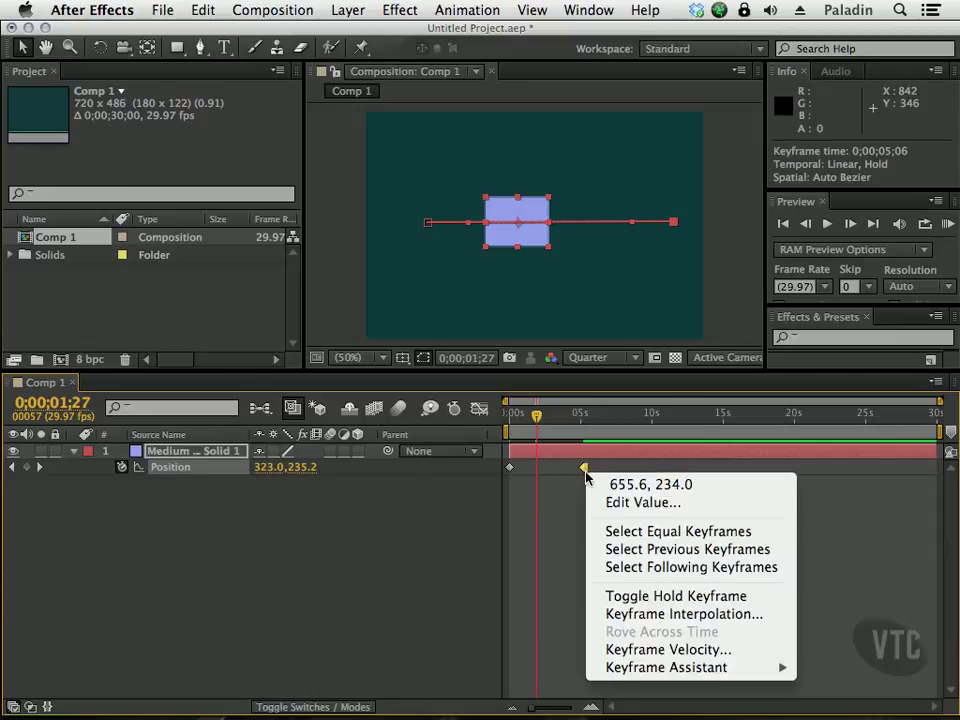
pyautogui.click(608, 597)
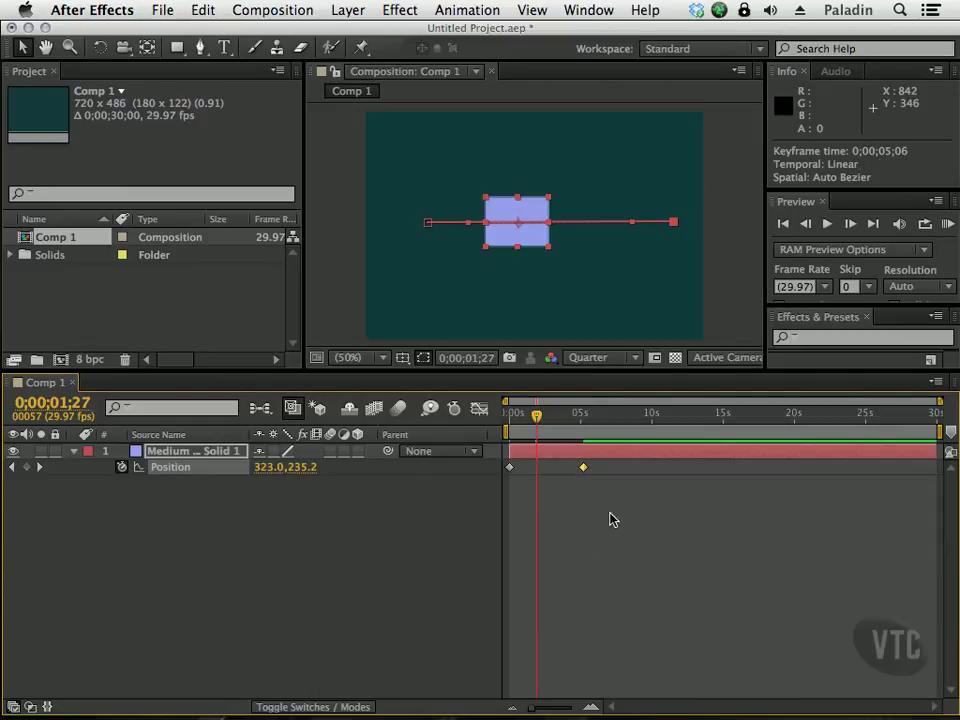
pyautogui.rightClick(584, 467)
pyautogui.moveTo(671, 667)
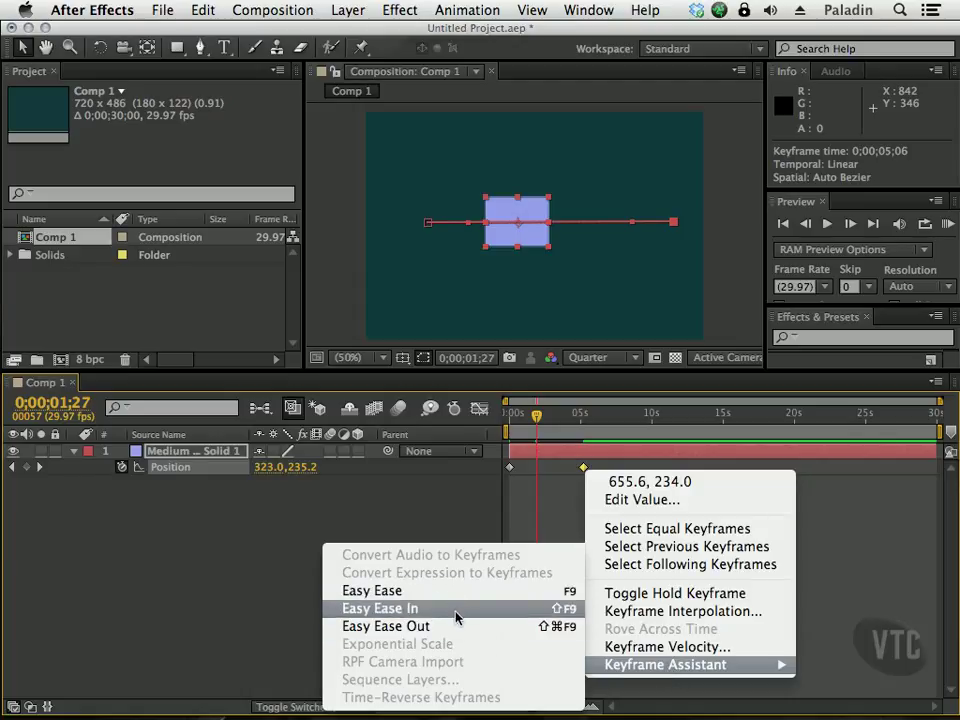
pyautogui.click(406, 344)
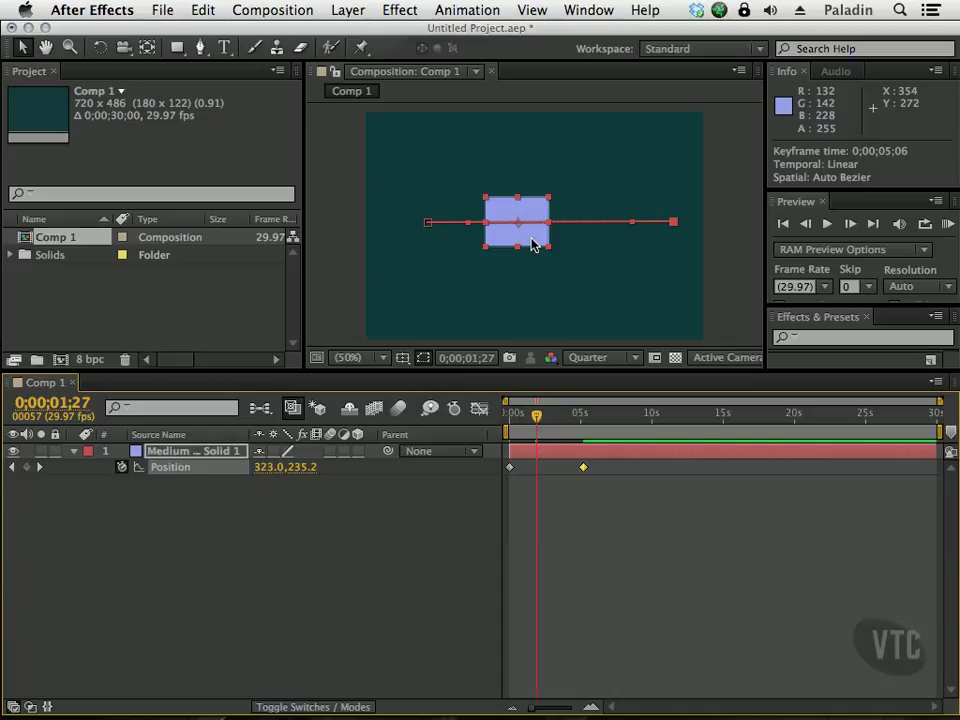
# Select the solid's first Position keyframe at 0;00;00;00.
pyautogui.click(510, 468)
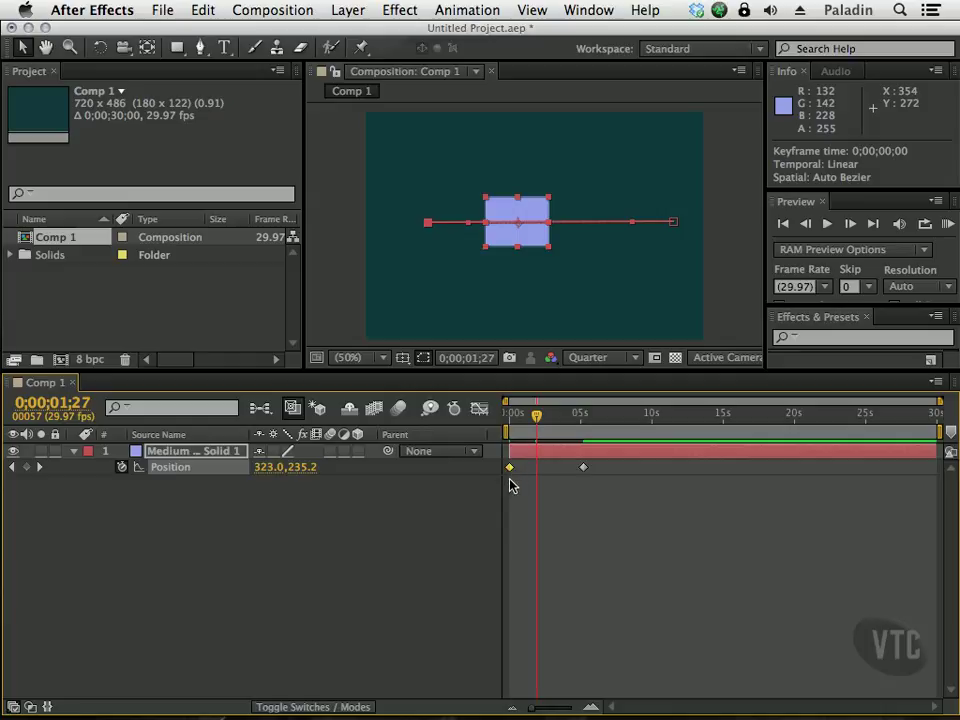